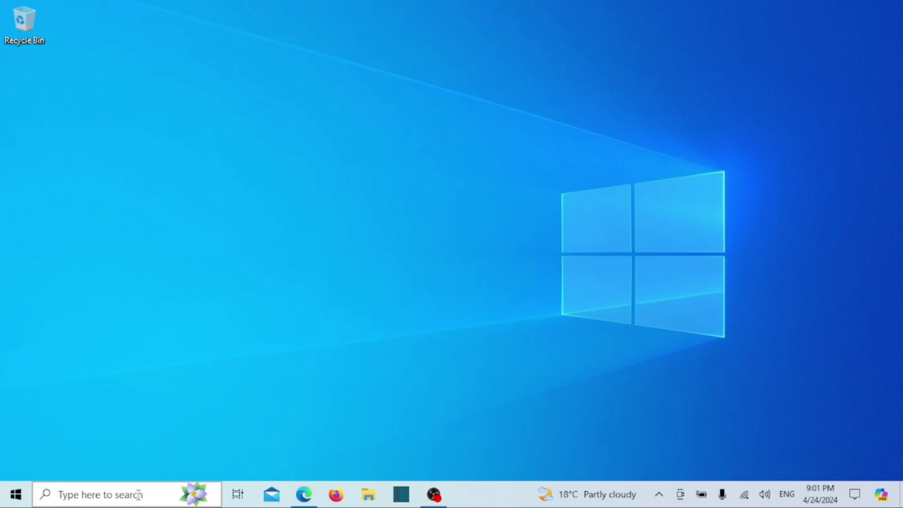
- Search Windows for 'disk mana' and open Disk Management (Create and format hard disk partitions)
click(136, 498)
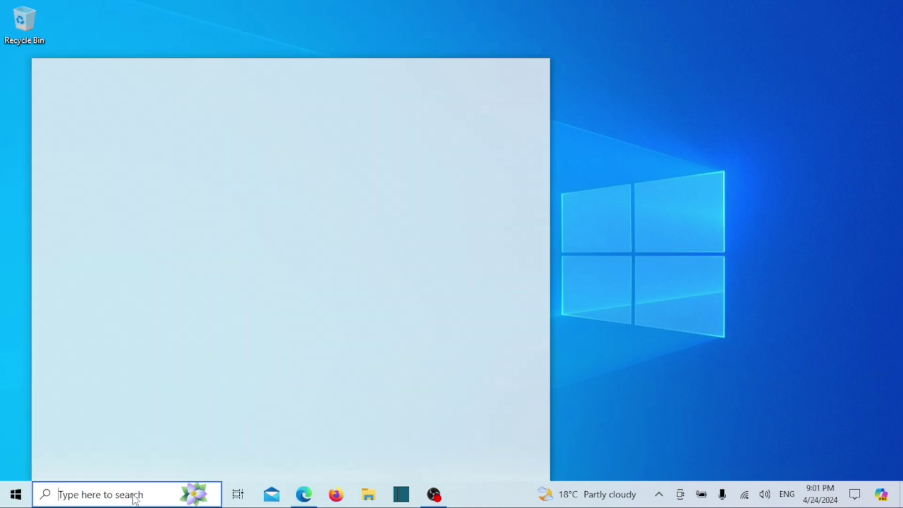
text(disk)
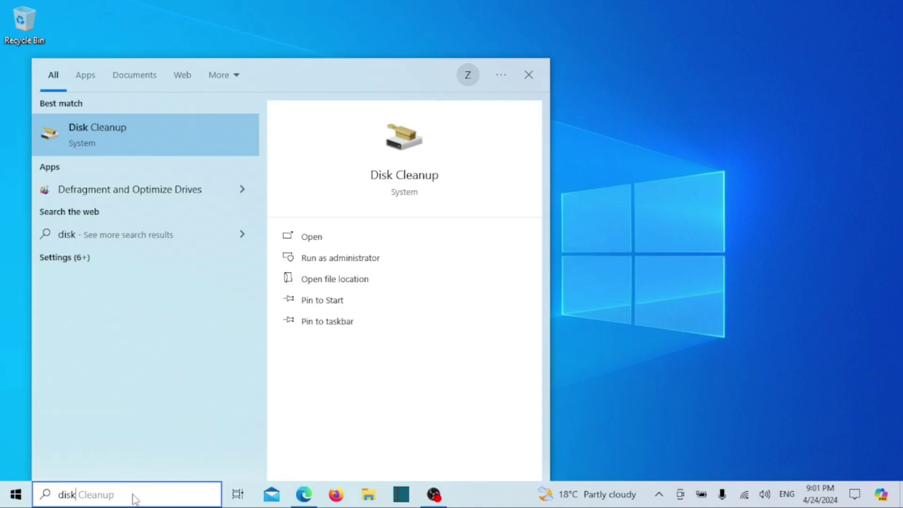
text( mana)
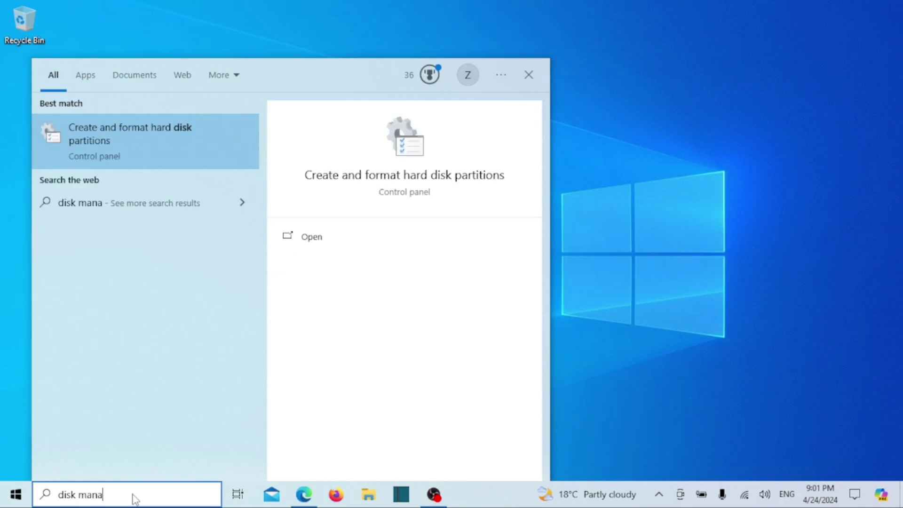
click(151, 128)
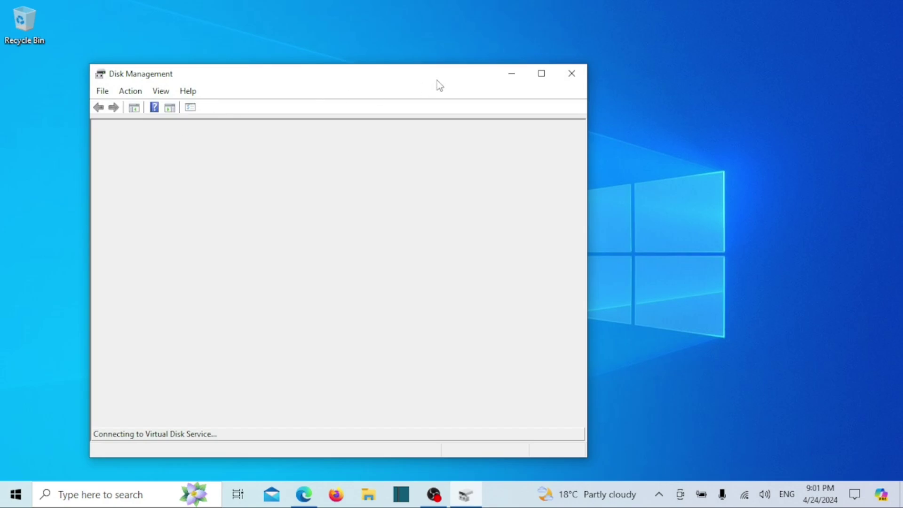
- Maximize Disk Management and open Shrink Volume for C:, offering 275290 MB to shrink
click(540, 76)
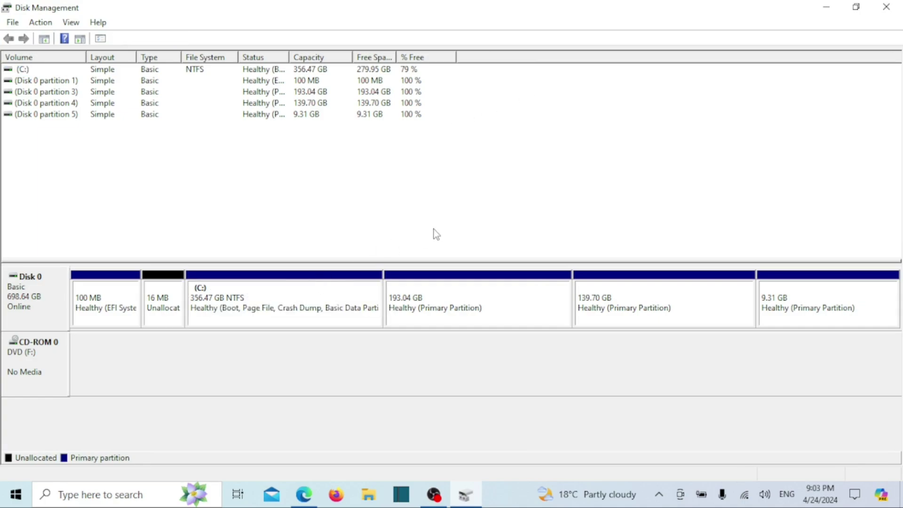
right_click(320, 293)
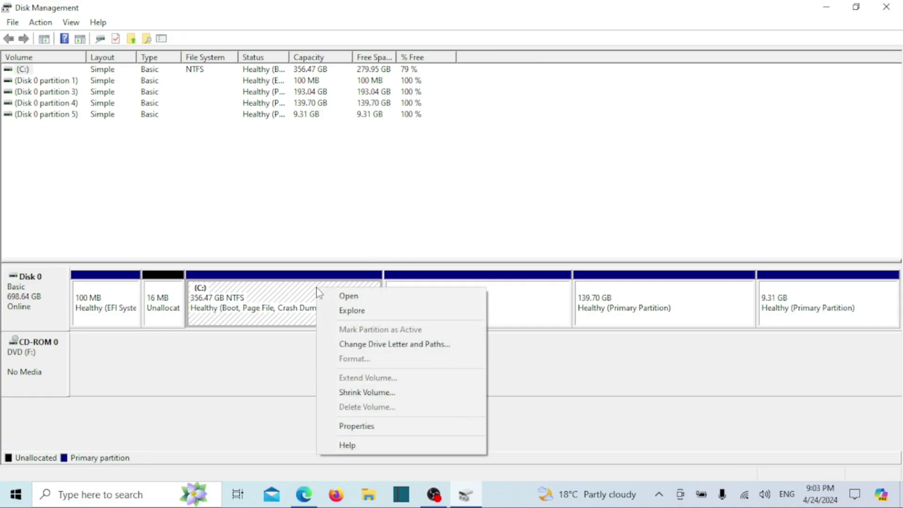
click(356, 393)
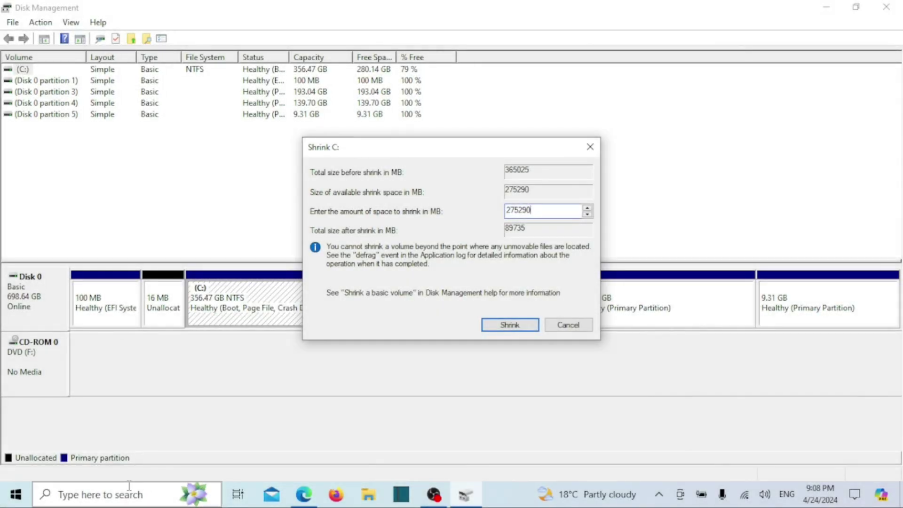
- Search for 'cal' and launch the Calculator app
click(129, 485)
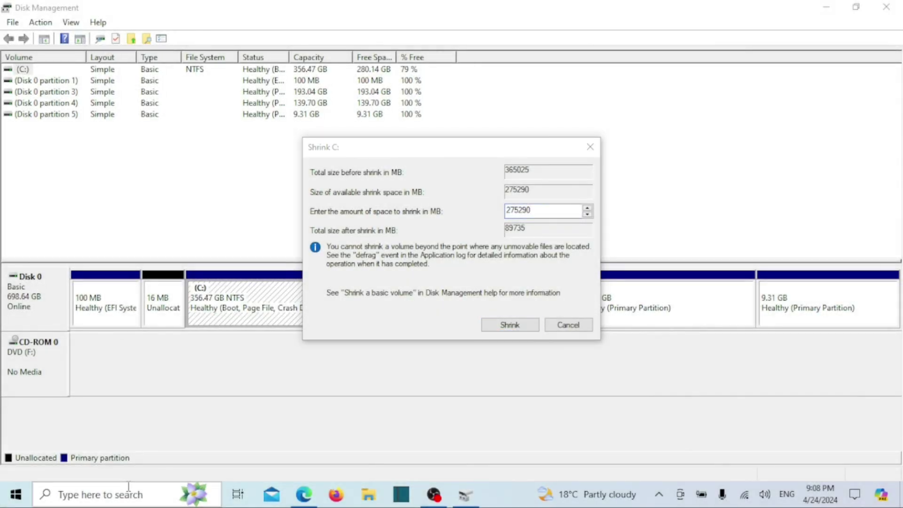
text(cal)
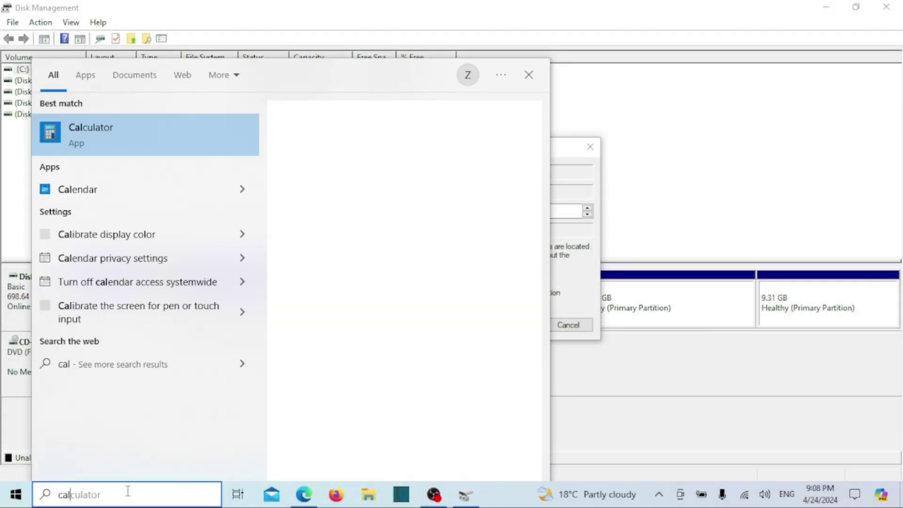
click(174, 132)
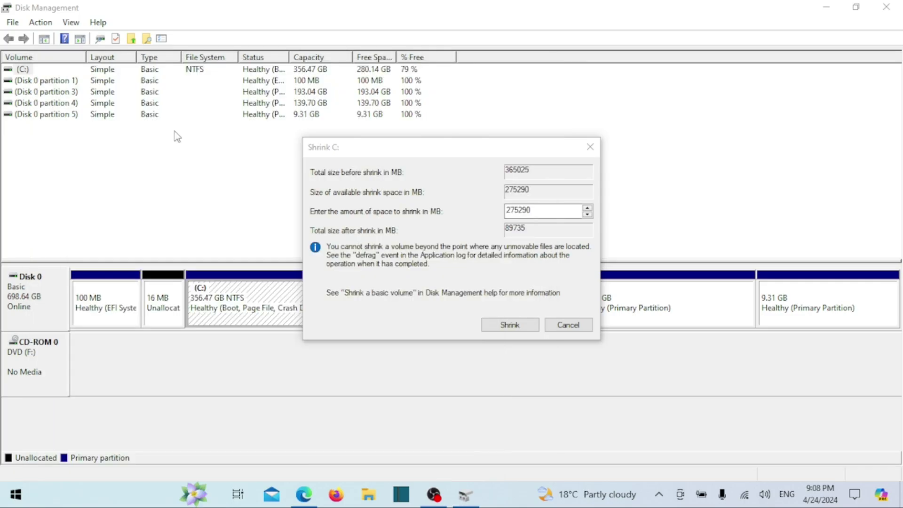
- Compute 1024 × 30 = 30,720 in Calculator
click(285, 400)
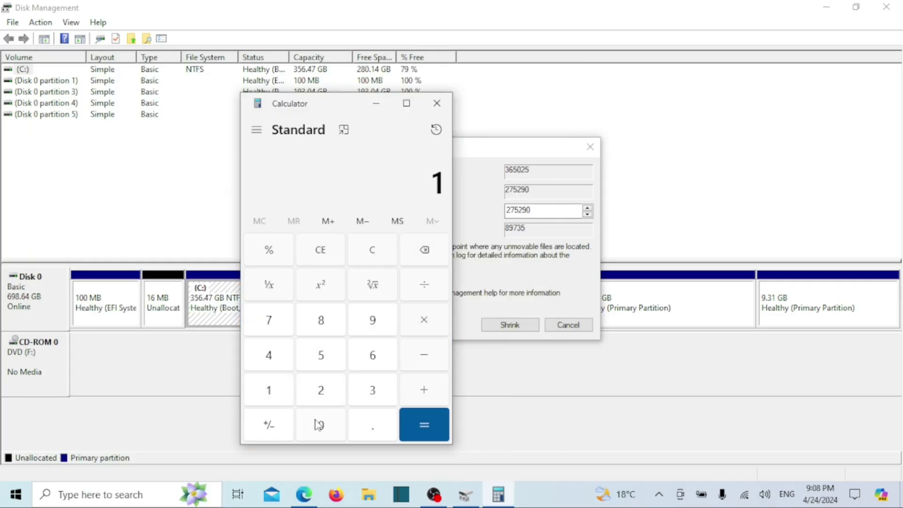
click(319, 416)
click(320, 400)
click(274, 369)
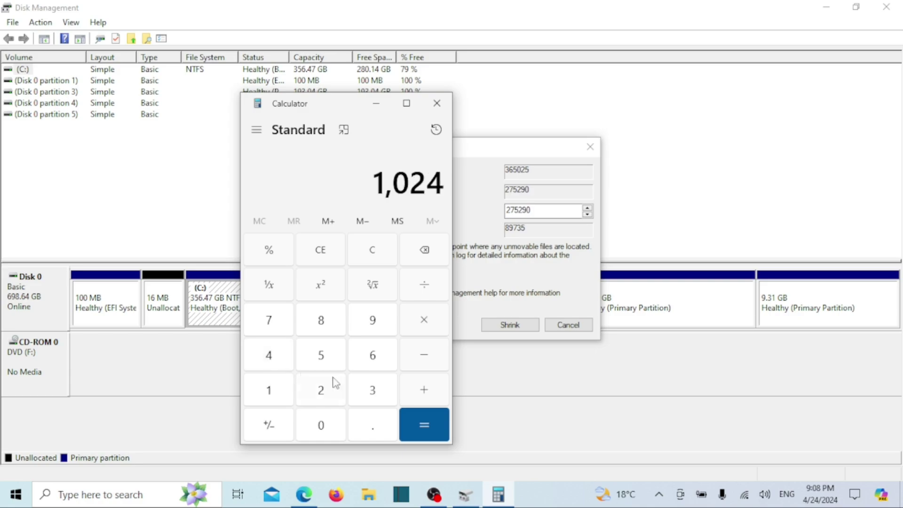
click(426, 332)
click(374, 386)
click(334, 423)
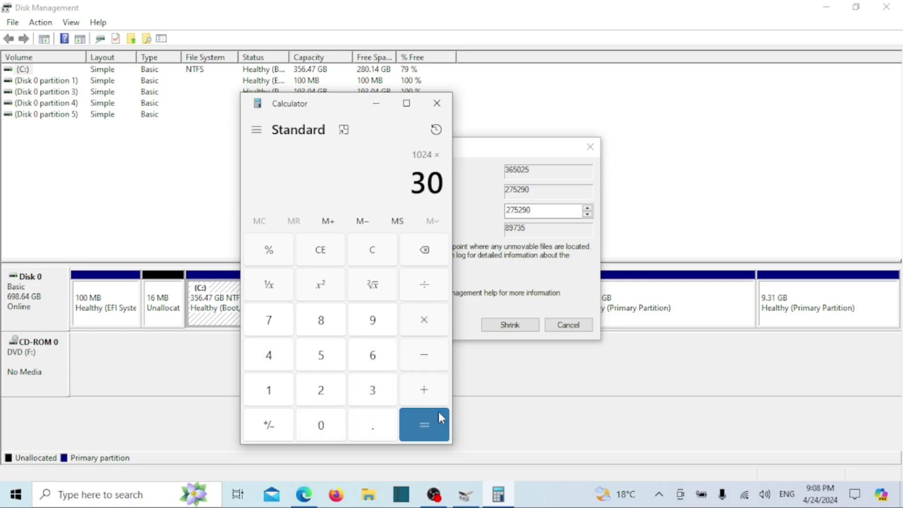
click(438, 411)
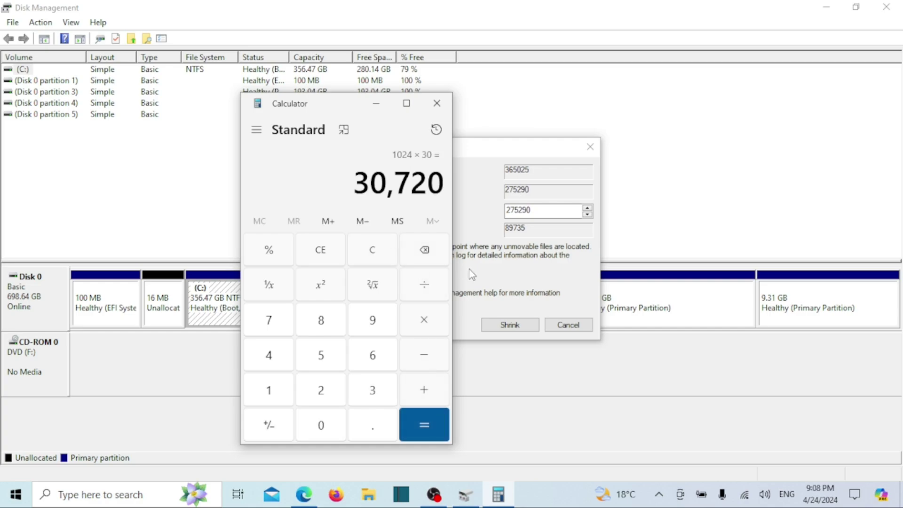
- Close Calculator and shrink C: by 30720 MB, leaving 30.00 GB unallocated
click(436, 103)
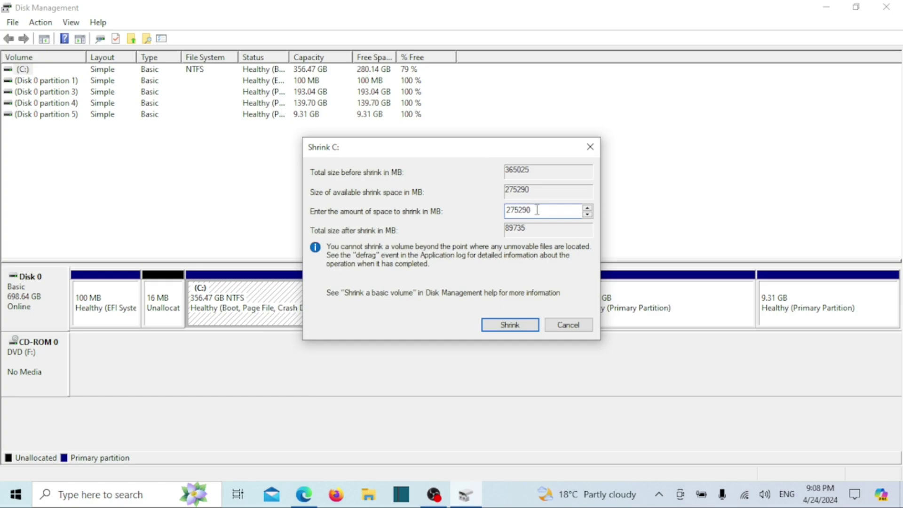
drag(537, 210, 490, 206)
text(30720)
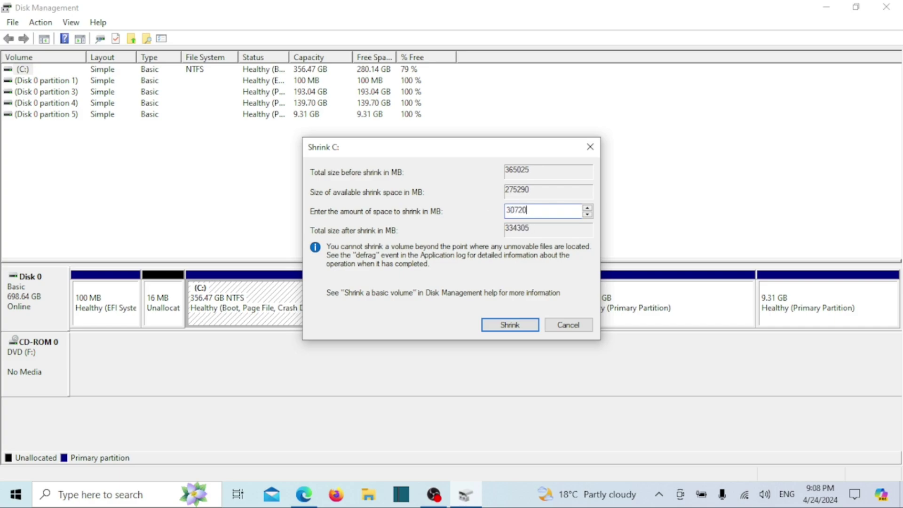
click(510, 325)
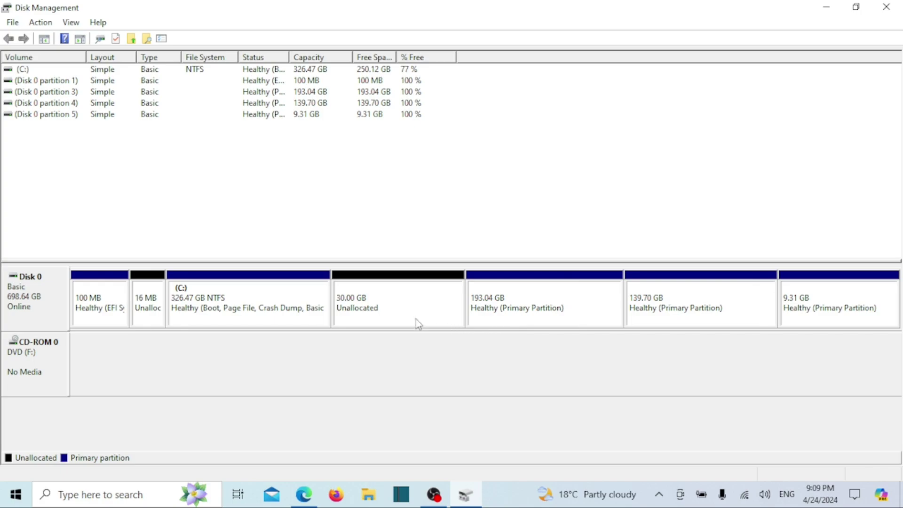
- Start a New Simple Volume on the 30 GB unallocated space at the full 30720 MB size
right_click(389, 310)
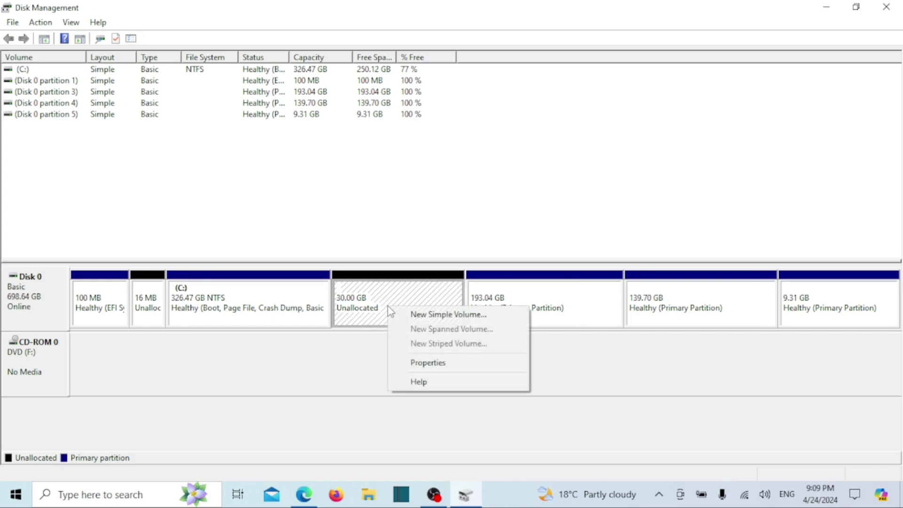
click(443, 316)
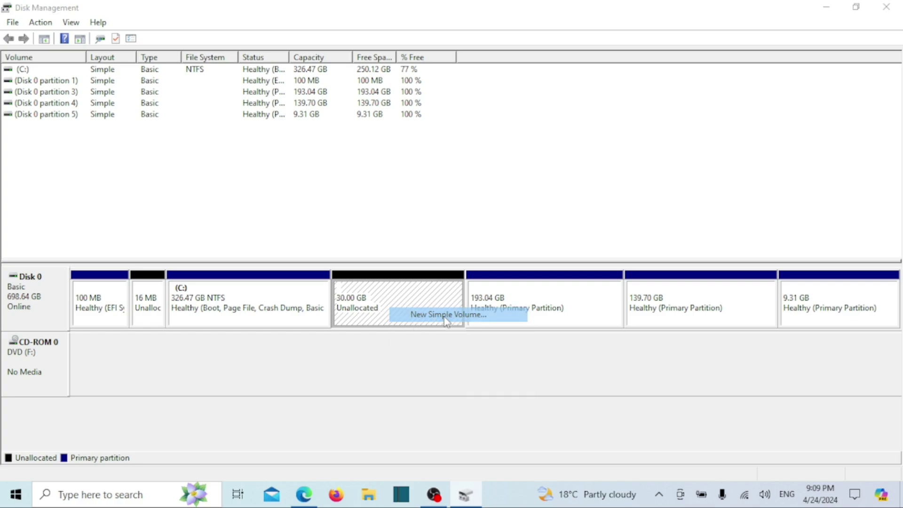
click(269, 307)
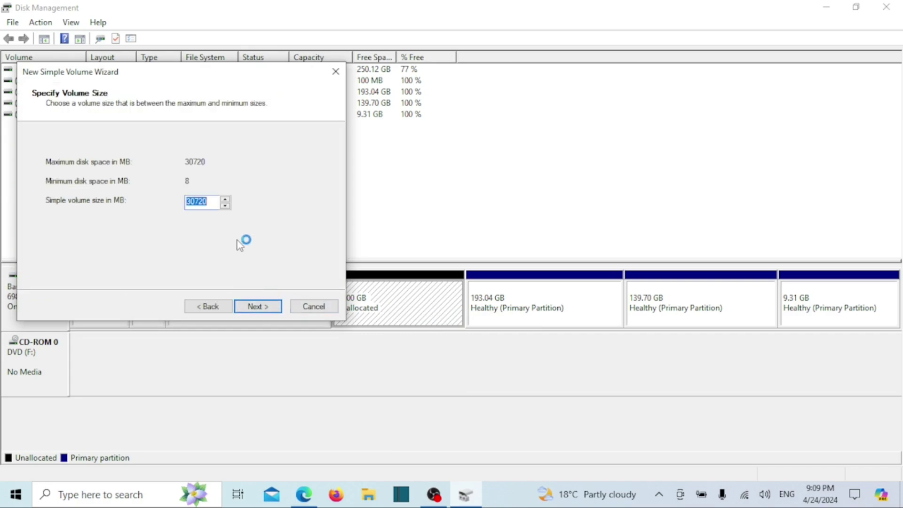
click(276, 307)
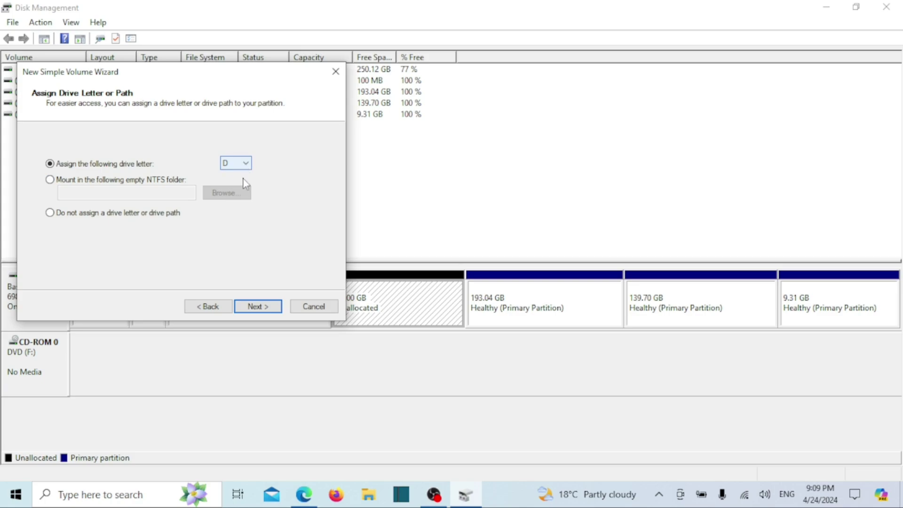
- Keep D as the drive letter and move on to the formatting options
click(245, 164)
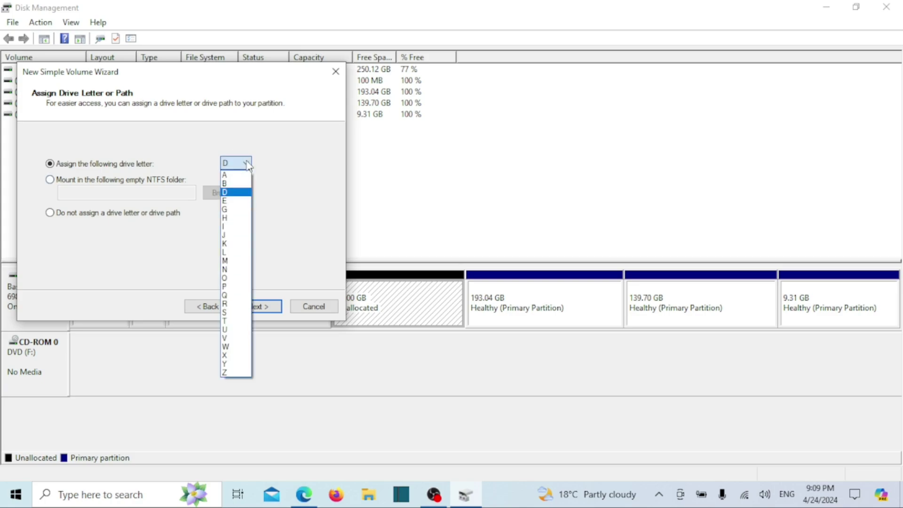
click(247, 165)
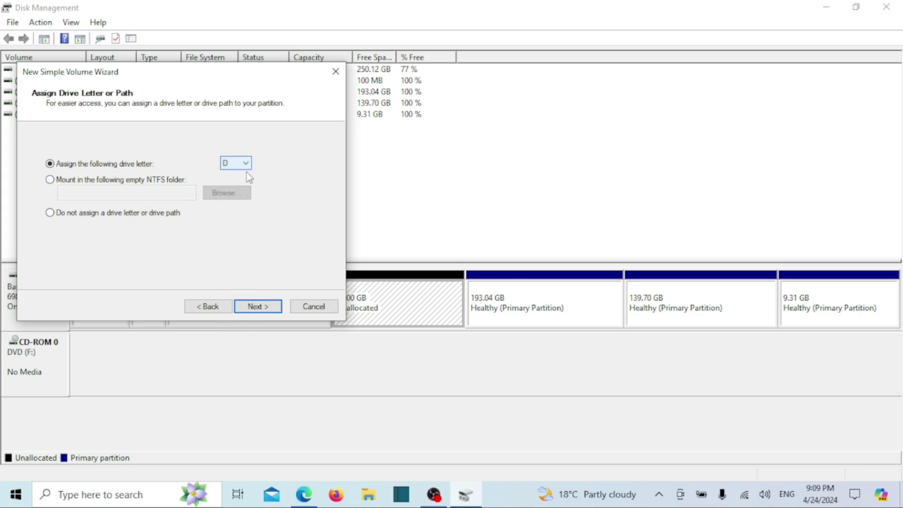
click(257, 306)
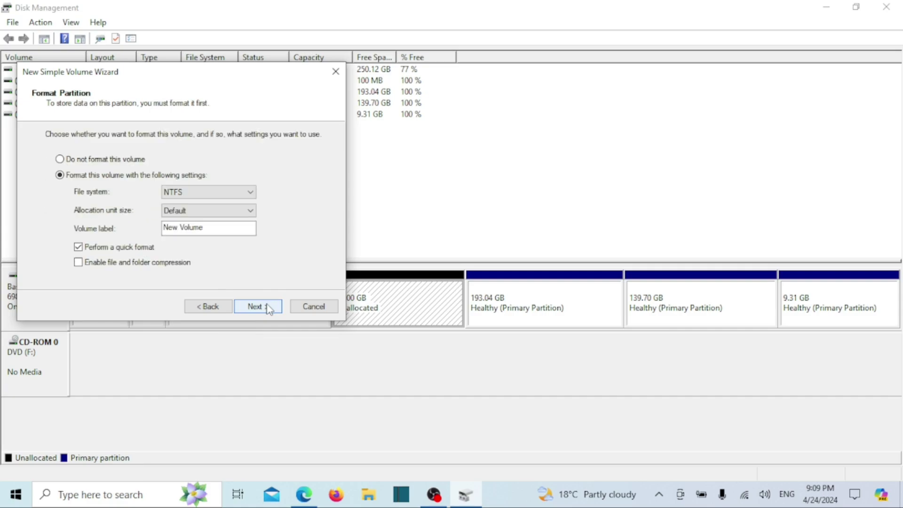
- Label the NTFS quick-format volume 'Shared Volume' and finish creating it as drive D:
drag(211, 227, 164, 228)
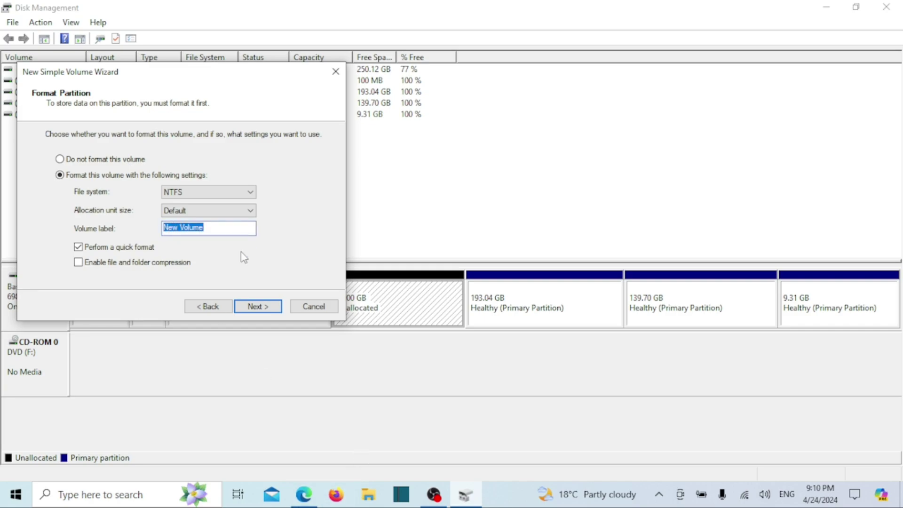
click(177, 228)
key(BackSpace)
key(BackSpace)
key(BackSpace)
text(Shared)
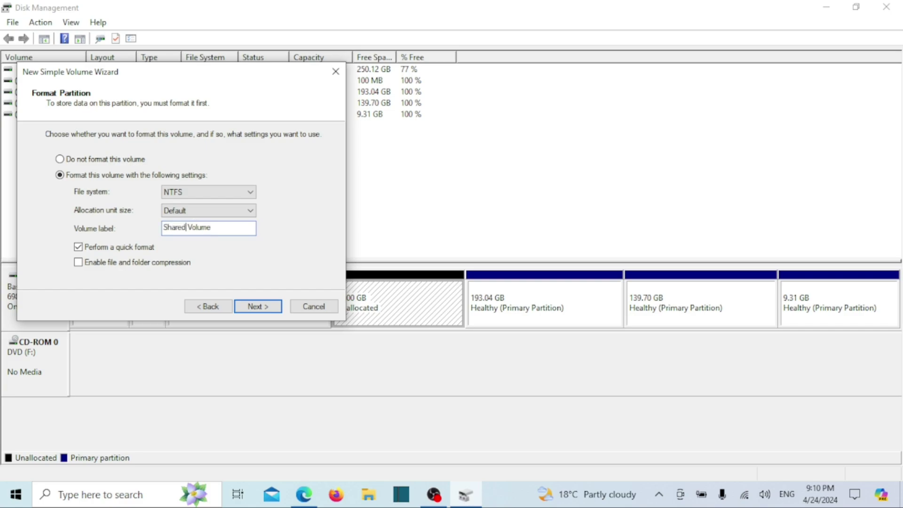
click(259, 307)
click(259, 307)
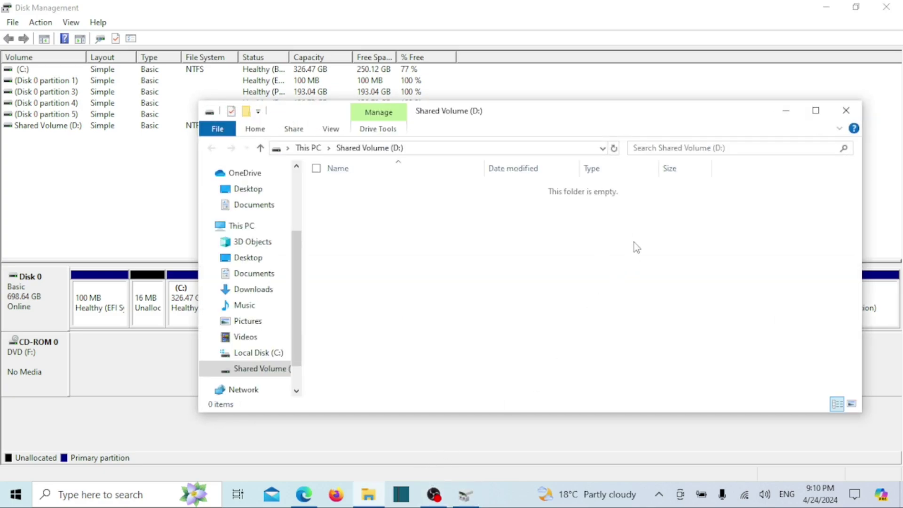
- Close the auto-opened D: window, then open Shared Volume (D:) from This PC and go back
click(846, 110)
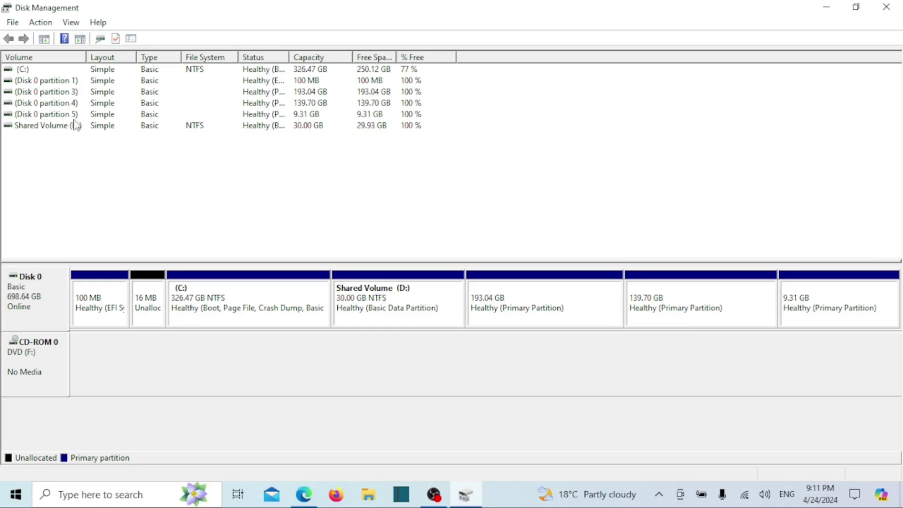
click(55, 126)
key(super+e)
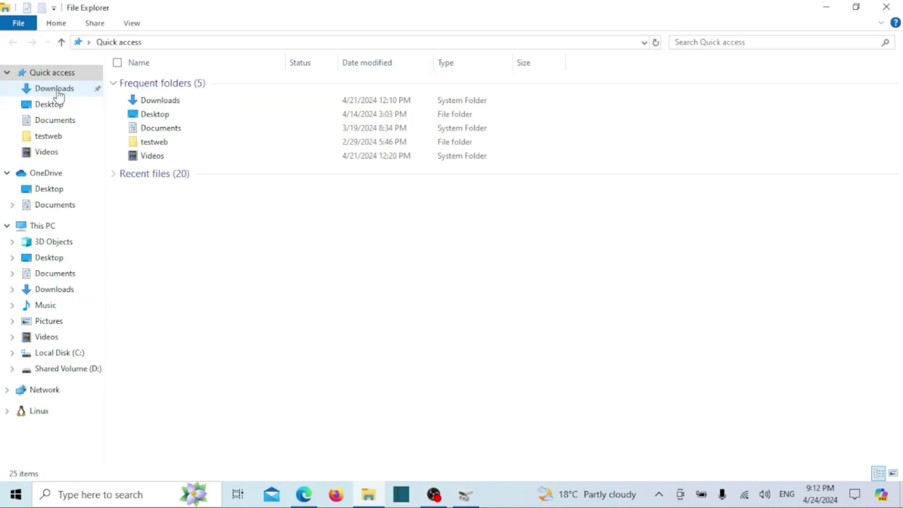
click(55, 230)
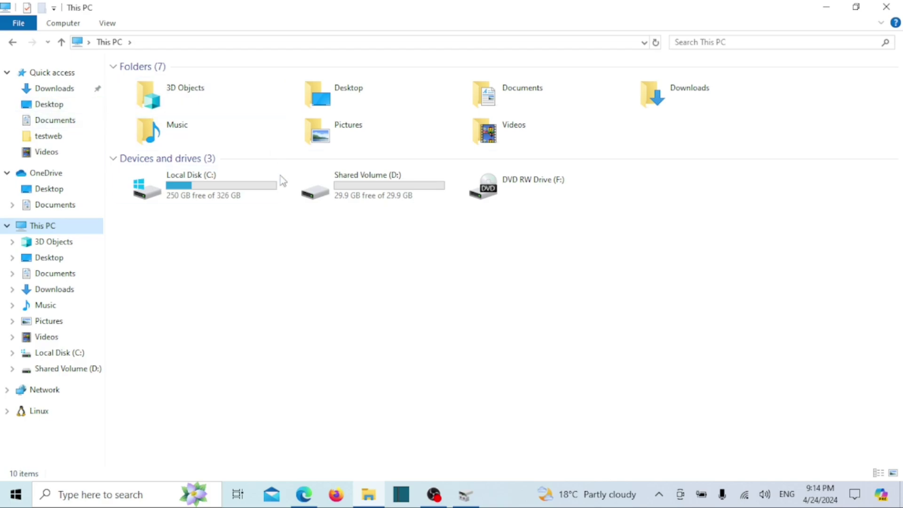
double_click(388, 201)
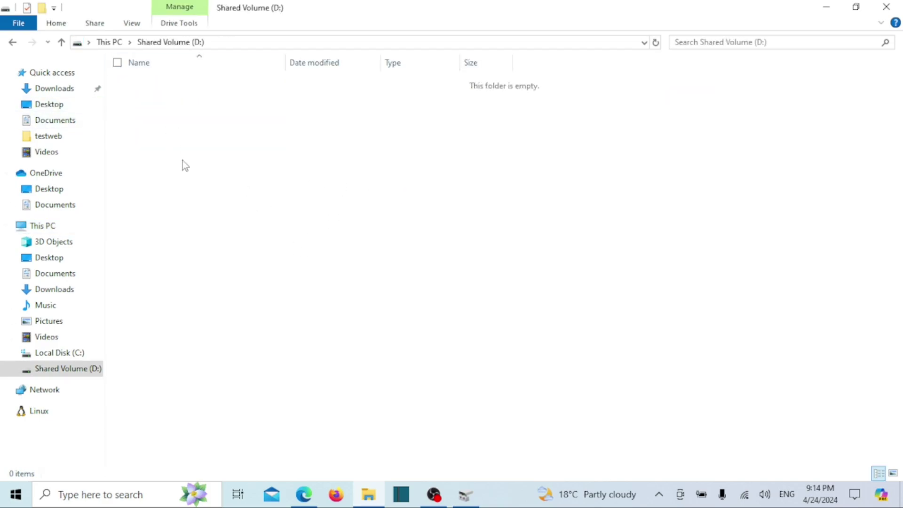
click(13, 42)
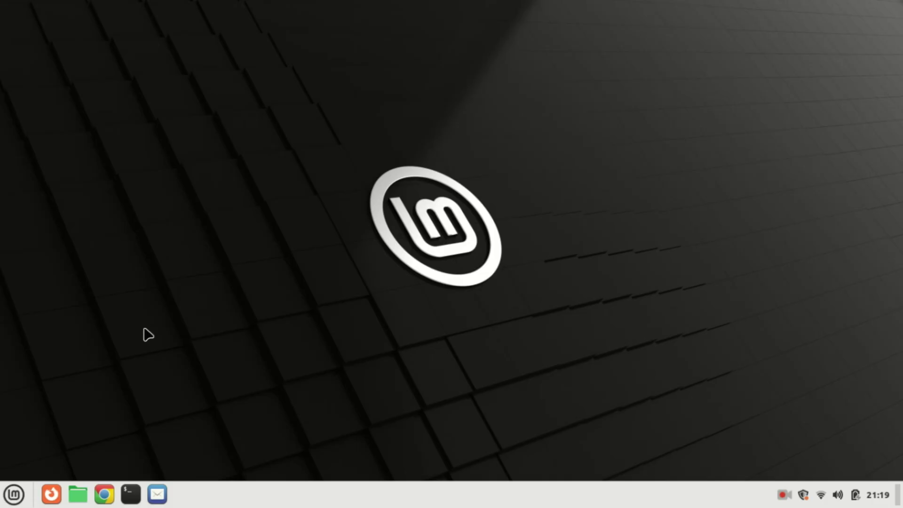
- Open the Nemo file manager and toggle the My Computer and Devices sidebar sections, revealing Shared Volume
click(78, 494)
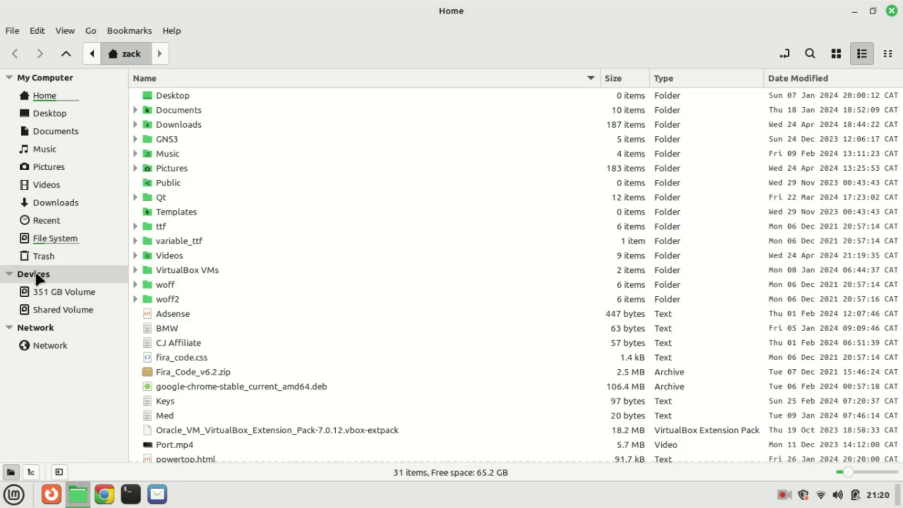
click(10, 277)
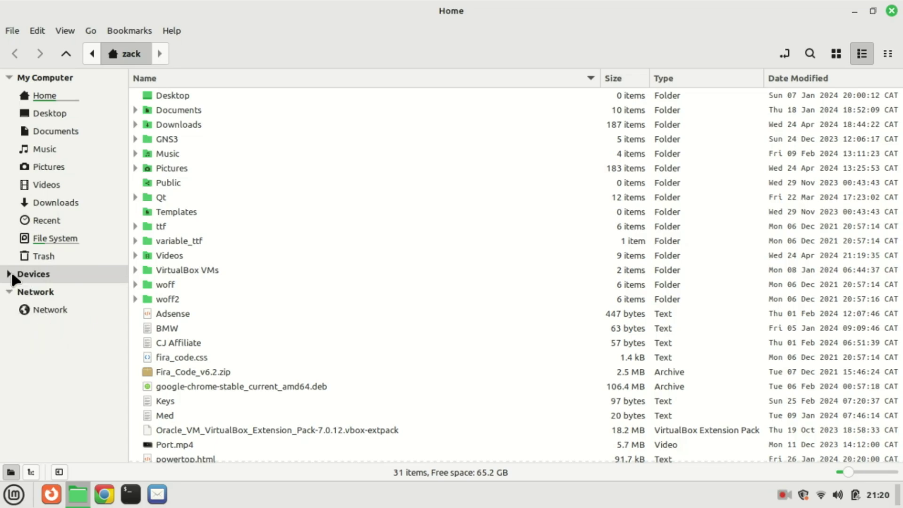
click(8, 76)
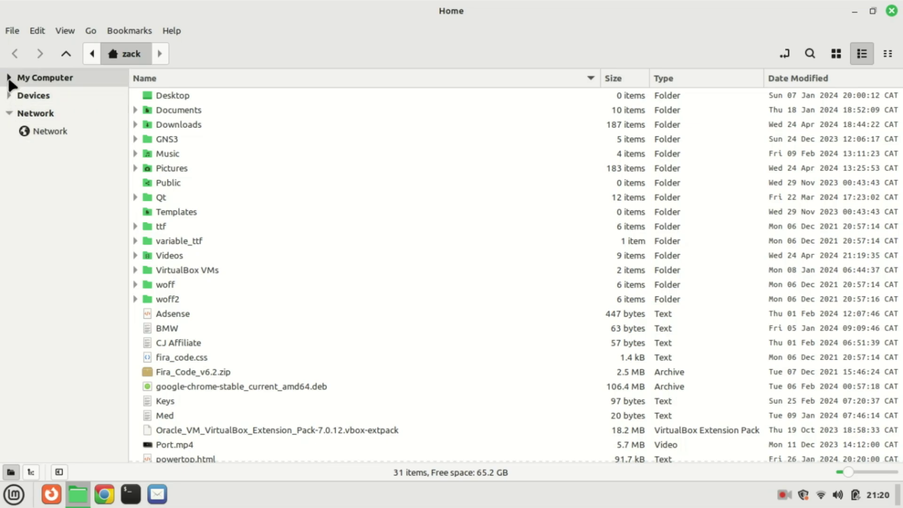
click(9, 79)
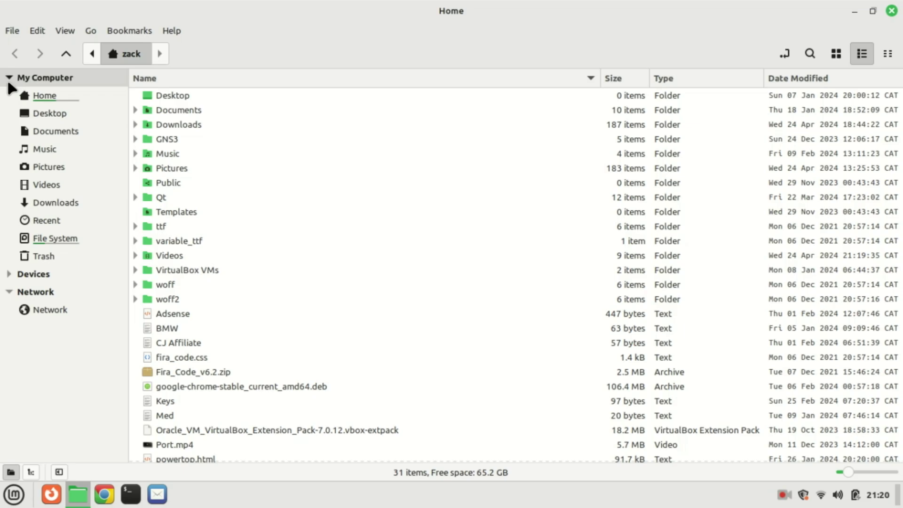
click(13, 272)
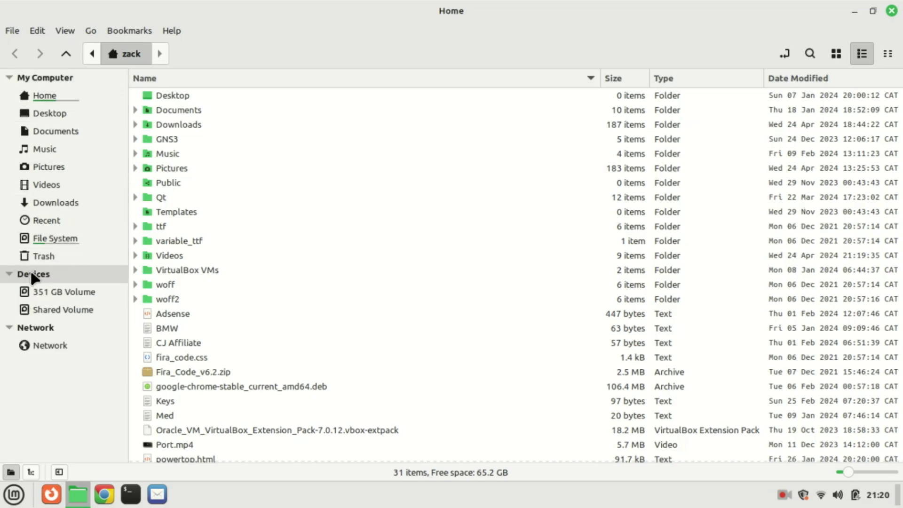
click(33, 277)
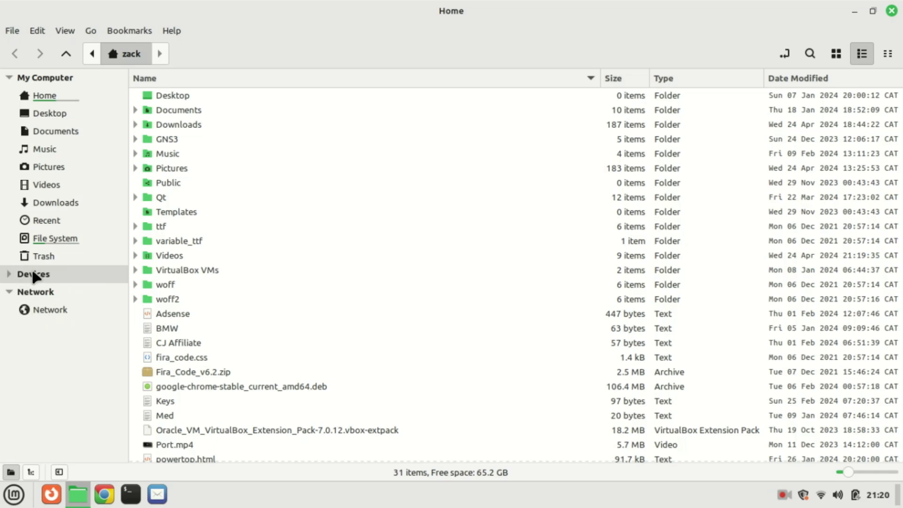
click(14, 277)
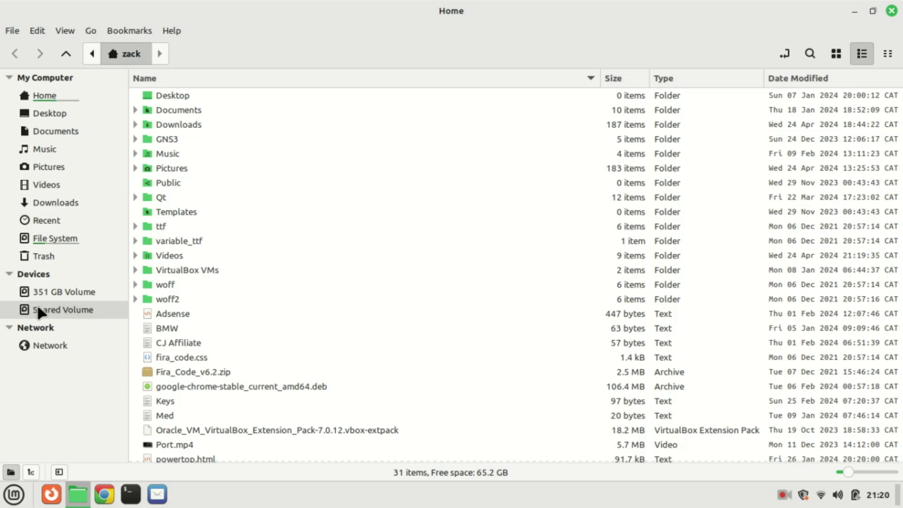
- Open Shared Volume, browse to Downloads then Videos, and bring up BlockFinal.mp4's context menu
click(51, 312)
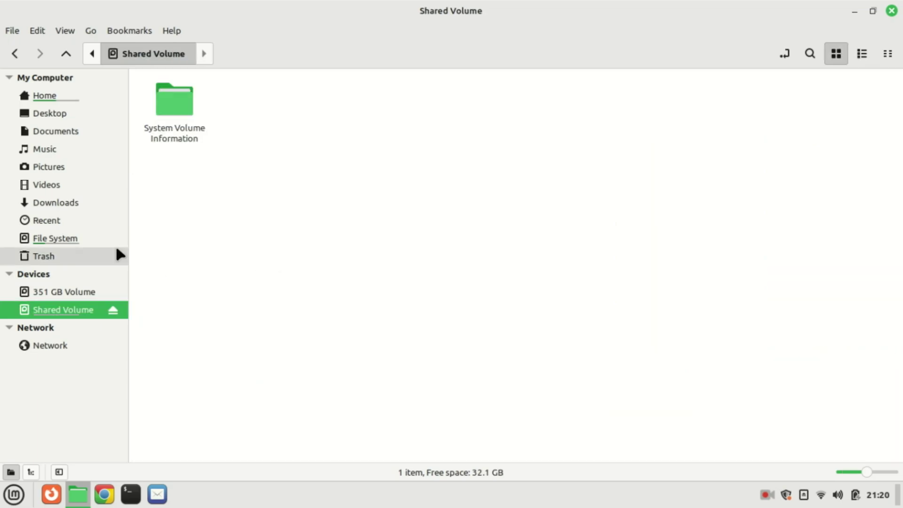
click(66, 205)
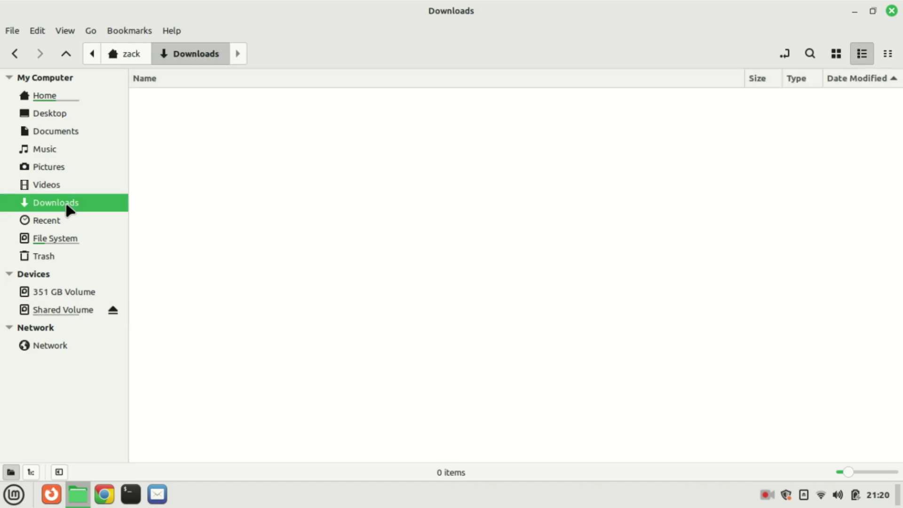
click(70, 184)
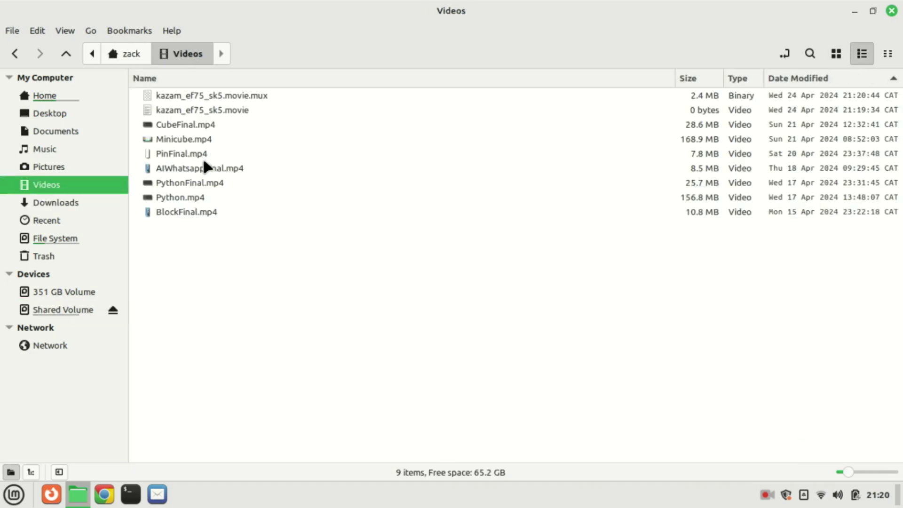
right_click(177, 217)
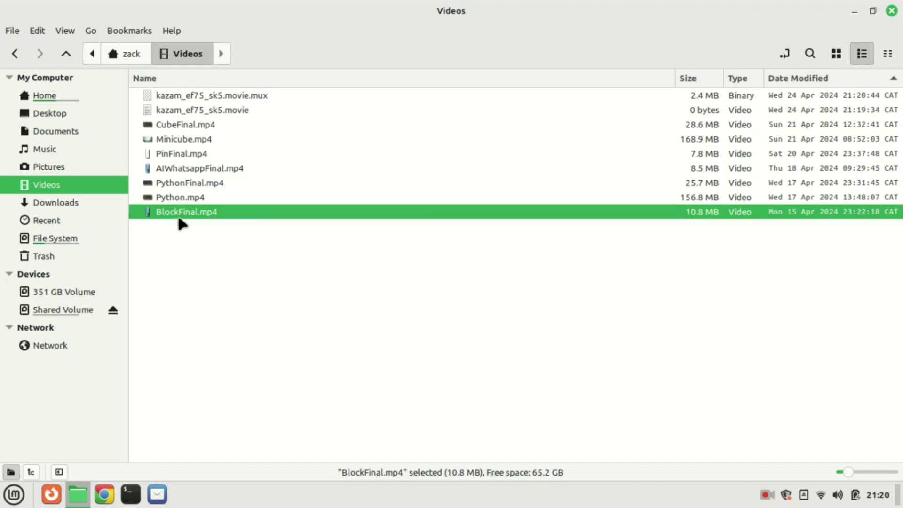